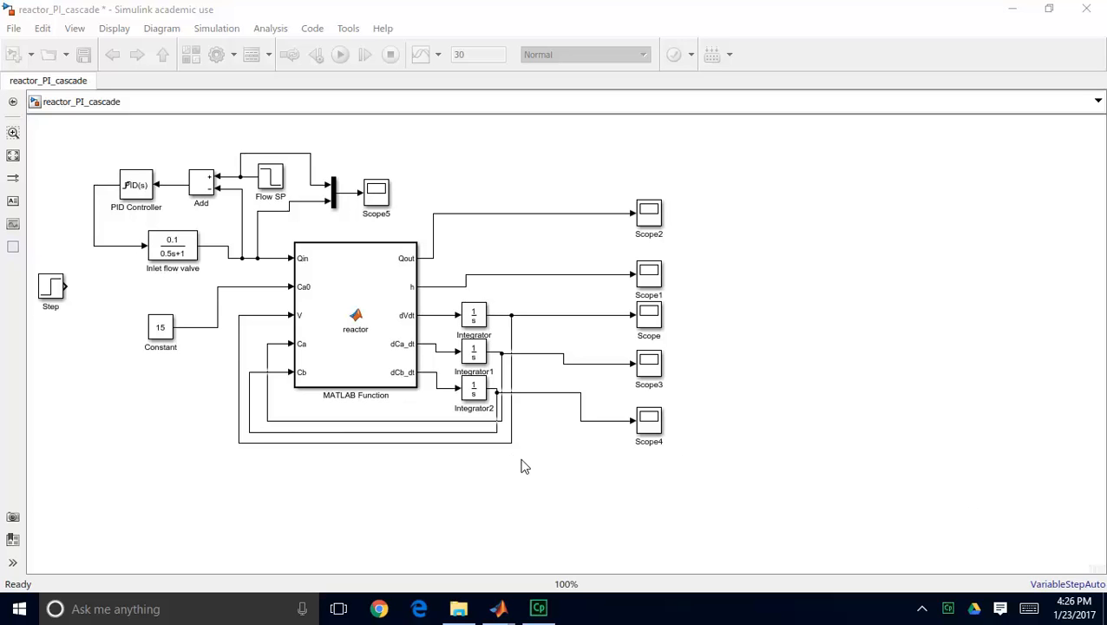
Select the MATLAB Function block and its three integrators and bring up their context menu
mouse_move(535, 466)
left_mouse_down()
mouse_move(450, 415)
mouse_move(278, 236)
left_mouse_up()
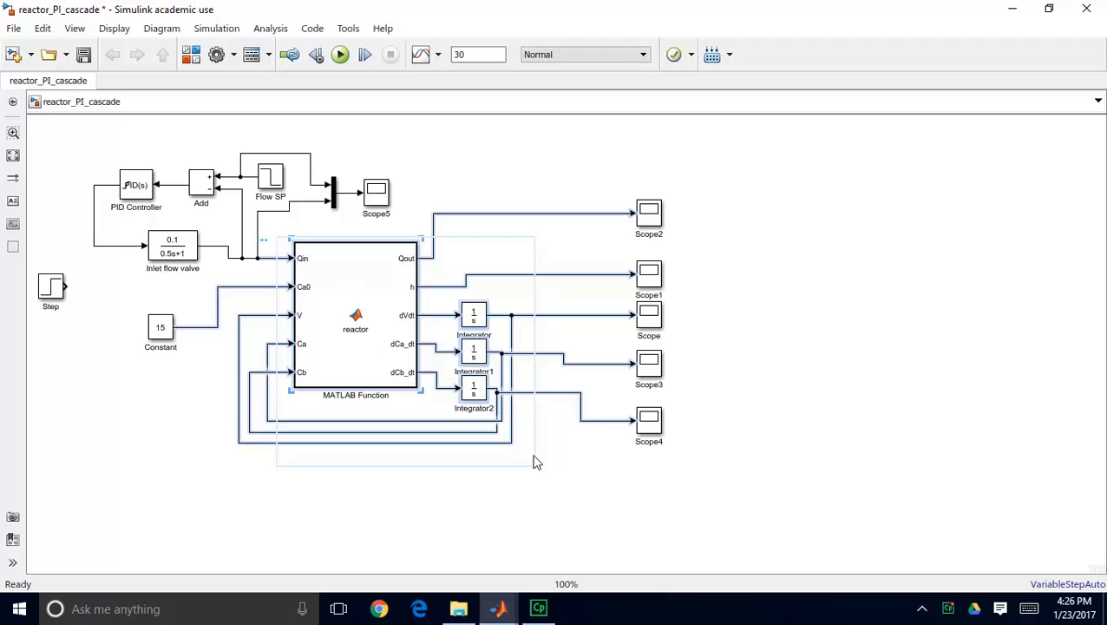
right_click(329, 280)
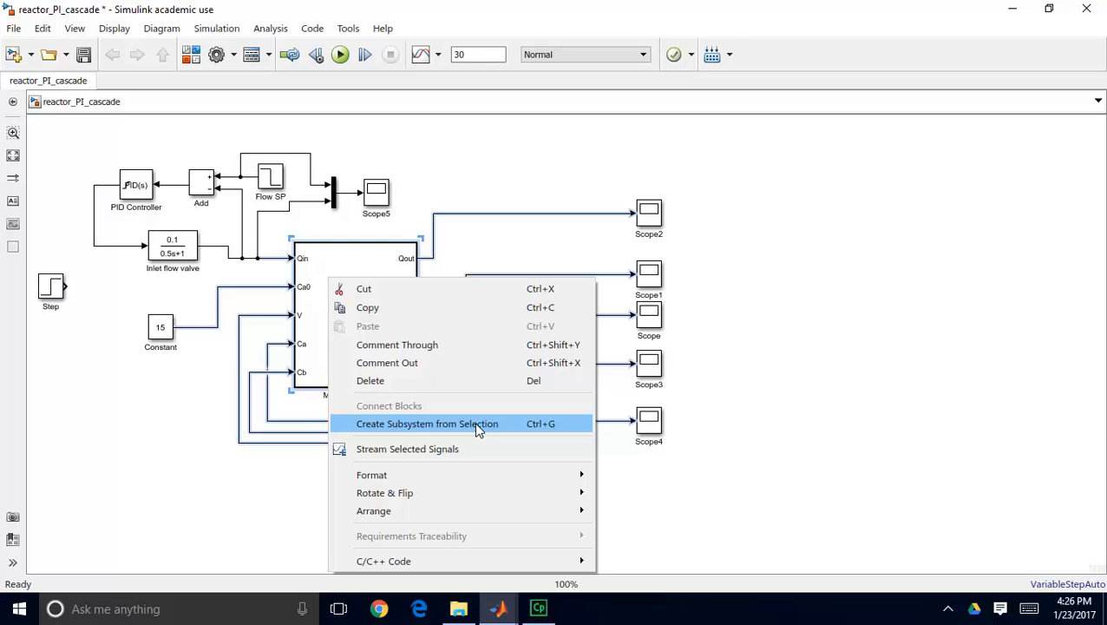
Create the subsystem from the selection, enlarge it, and rename it 'reactor'
left_click(474, 421)
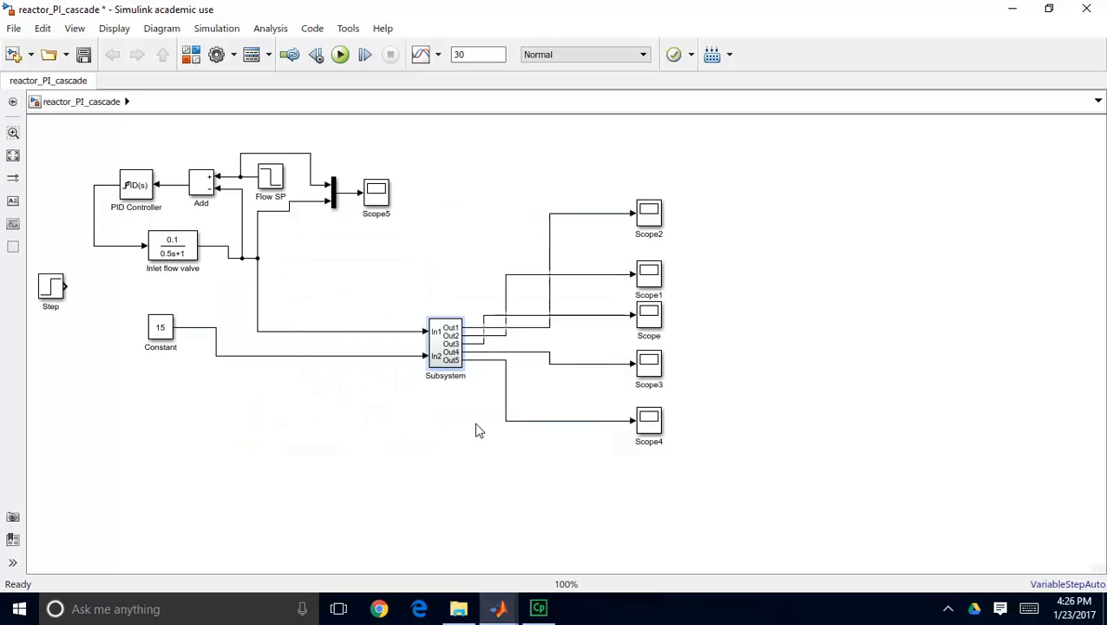
mouse_move(440, 338)
left_mouse_down()
mouse_move(343, 295)
mouse_move(430, 378)
left_mouse_up()
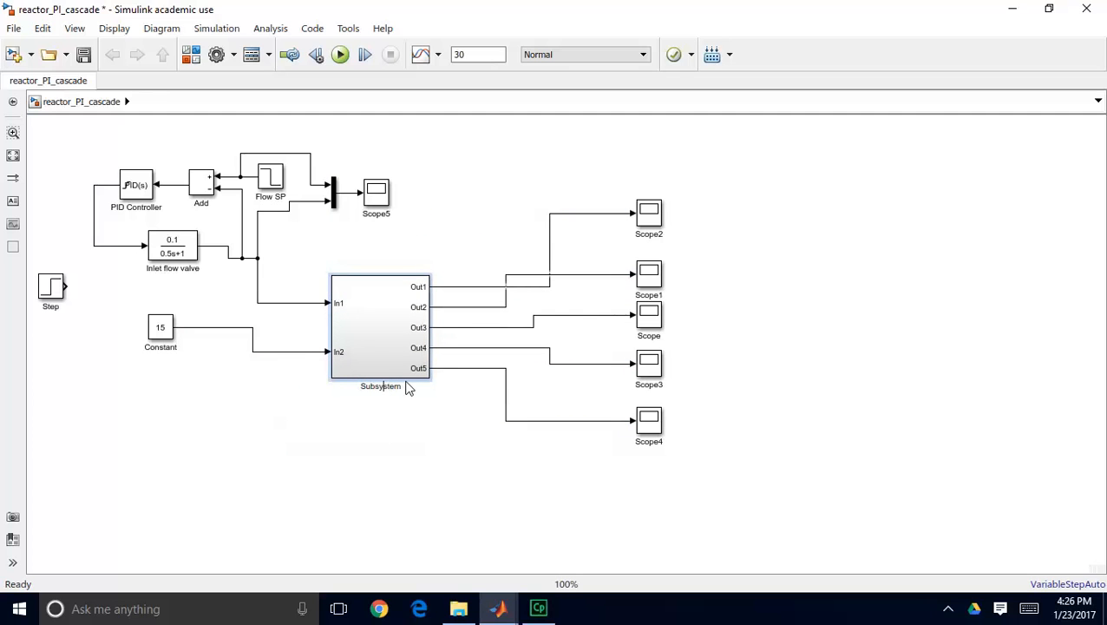
key("BackSpace")
key("BackSpace")
key("BackSpace")
key("BackSpace")
key("BackSpace")
key("BackSpace")
type("eactor")
left_click(341, 467)
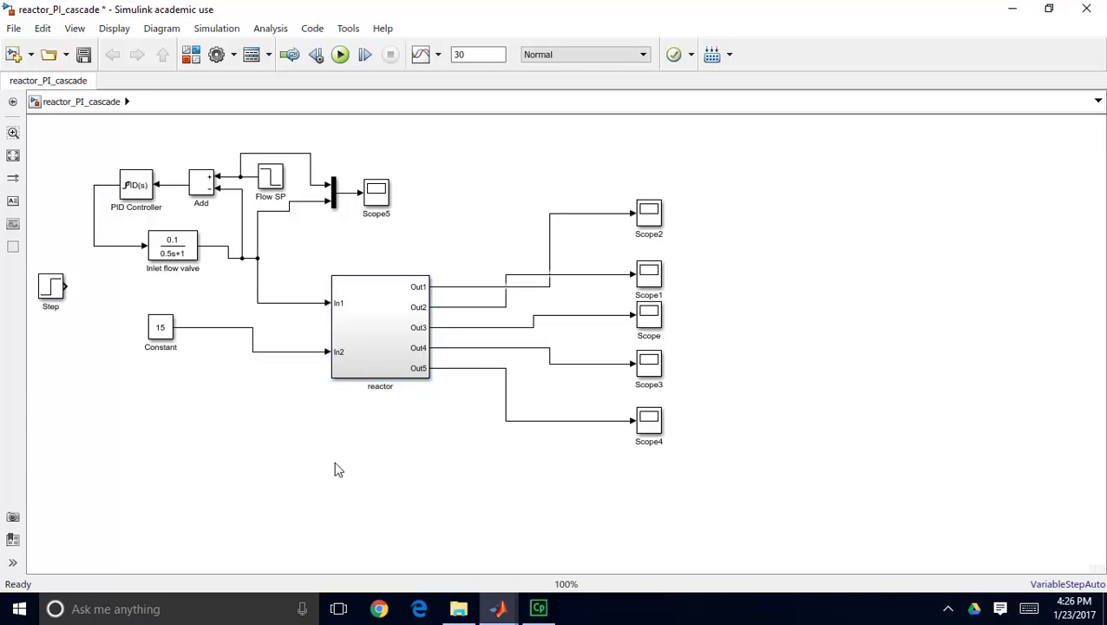
Enter the reactor subsystem and move the In1 and In2 ports up beside their signal lines
left_click(377, 340)
double_click(377, 341)
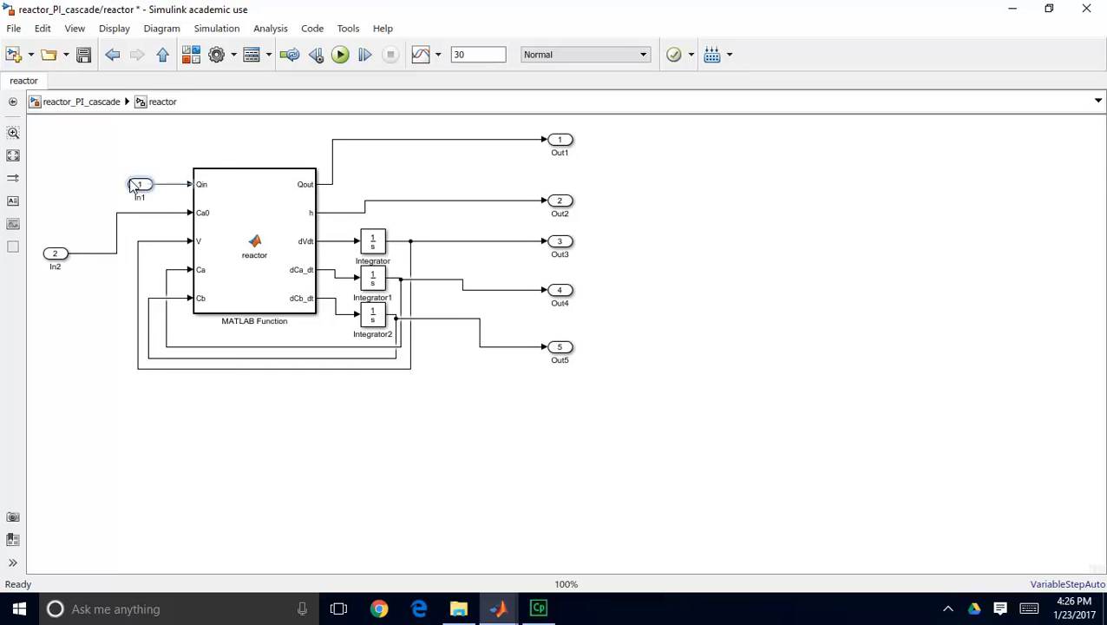
left_click_drag(135, 186, 121, 165)
left_click_drag(54, 253, 75, 222)
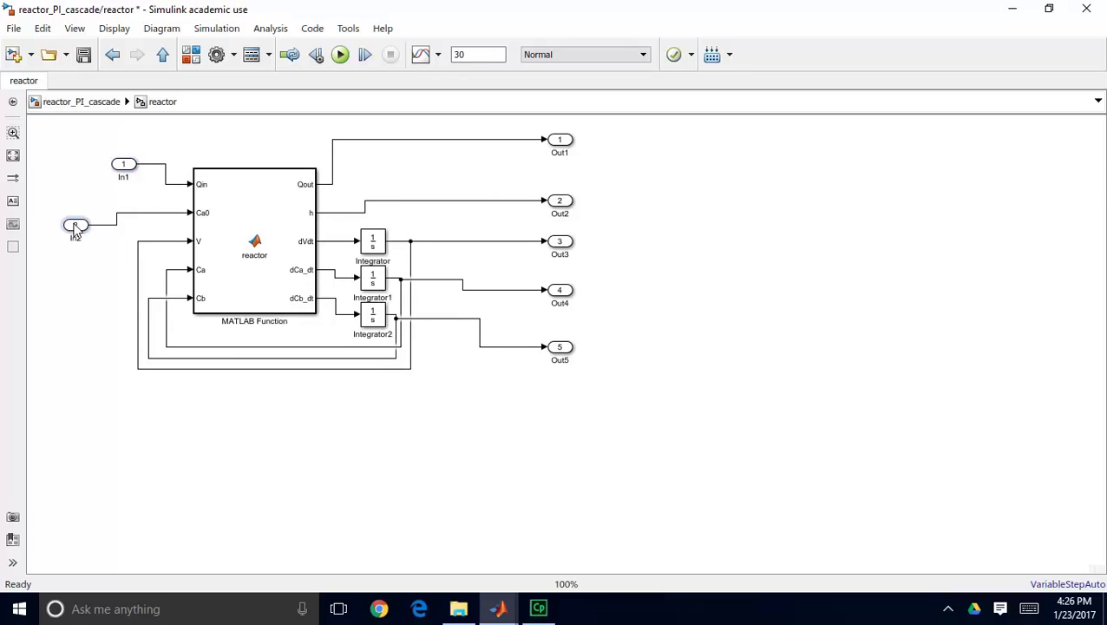
left_click(95, 284)
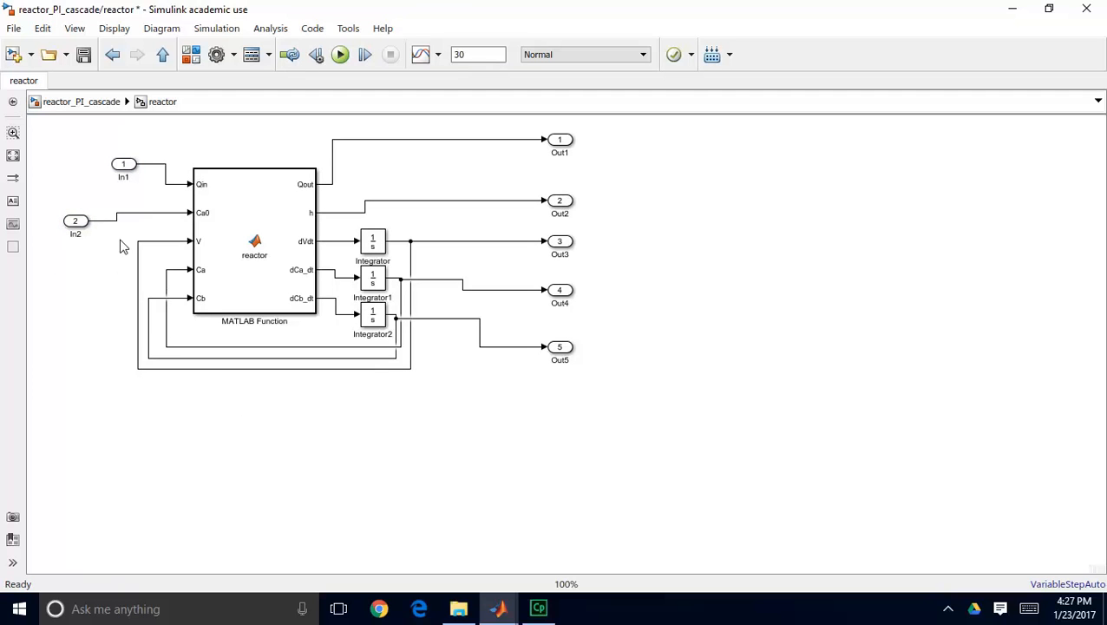
Rename the first input port to 'Qin' and begin renaming the second to 'Ca0'
left_click(124, 165)
left_click(99, 169)
left_click(78, 101)
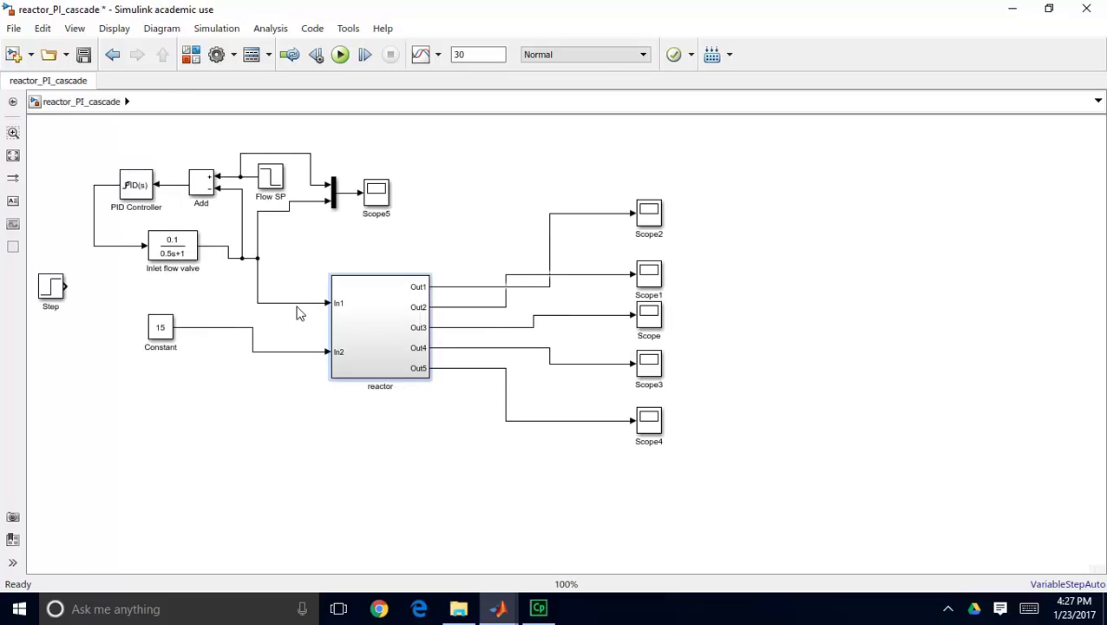
double_click(381, 332)
left_click(124, 167)
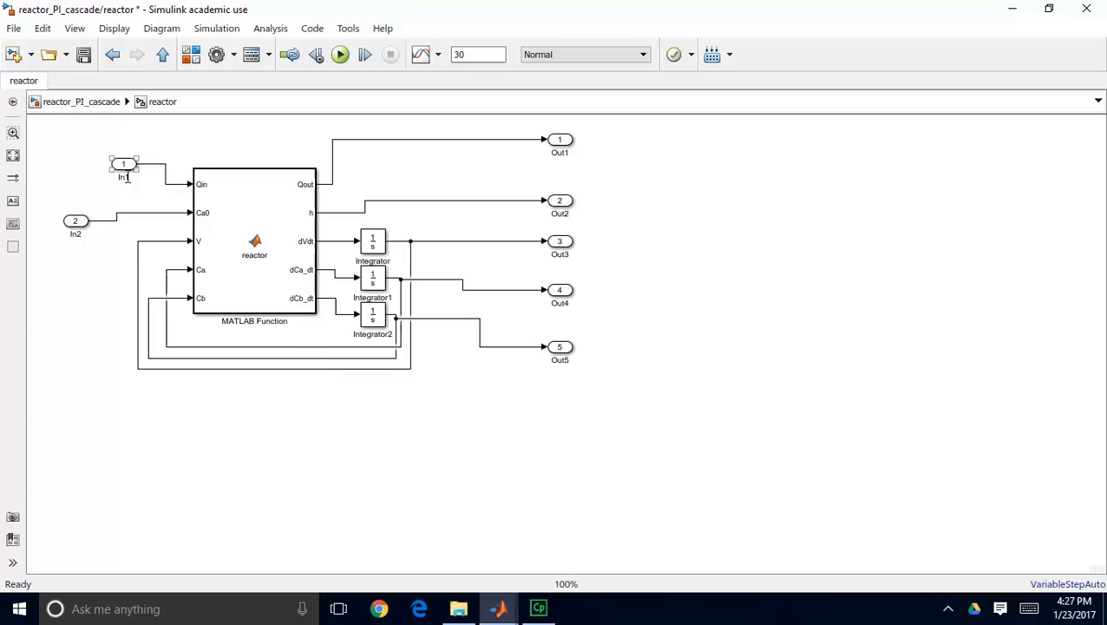
left_click(145, 195)
type("in")
left_click(97, 264)
left_click(76, 233)
type("Ca0")
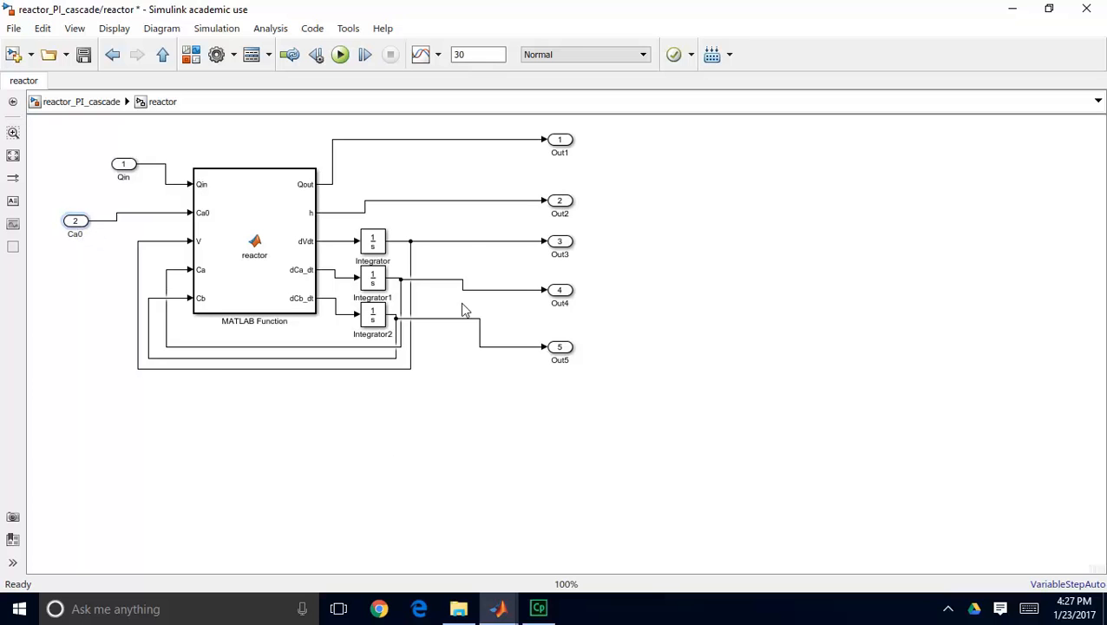
Rename outputs 1–3 from Out1, Out2, Out3 to 'Qout', 'h' and 'V'
left_click(560, 140)
key("BackSpace")
key("BackSpace")
key("BackSpace")
type("ut")
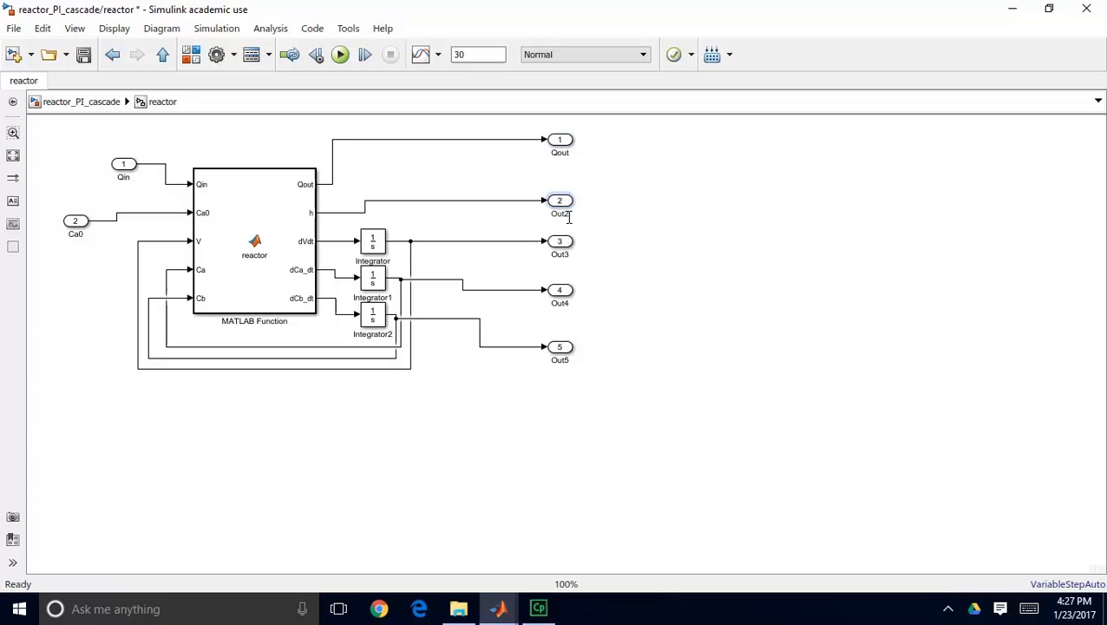
left_click(564, 214)
key("BackSpace")
key("BackSpace")
key("BackSpace")
left_click(559, 241)
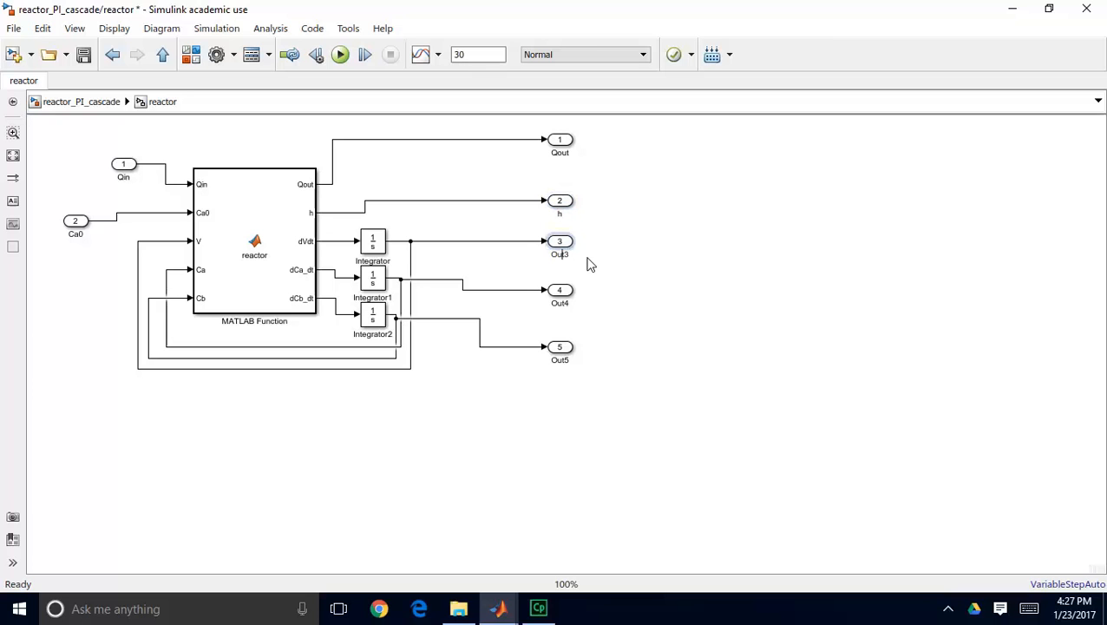
key("BackSpace")
key("BackSpace")
type("V")
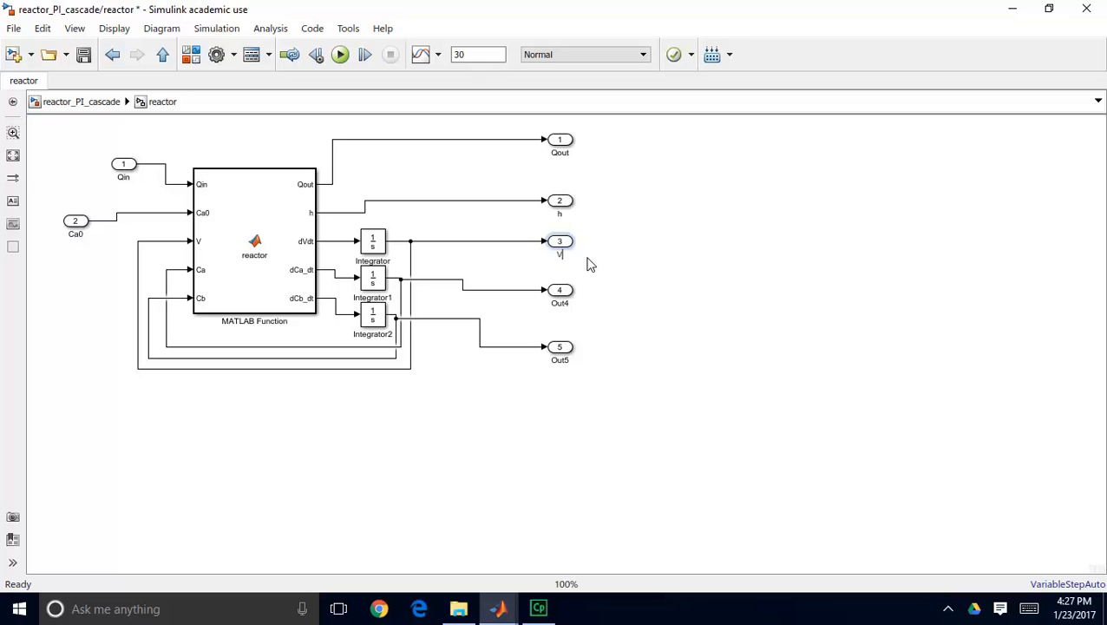
left_click(559, 303)
Rename outputs 4 and 5 from Out4, Out5 to 'Ca' and 'Cb'
key("BackSpace")
left_click(558, 252)
left_click(306, 252)
left_click(559, 295)
left_click(560, 347)
left_click(562, 351)
key("BackSpace")
left_click(568, 475)
type("Cb")
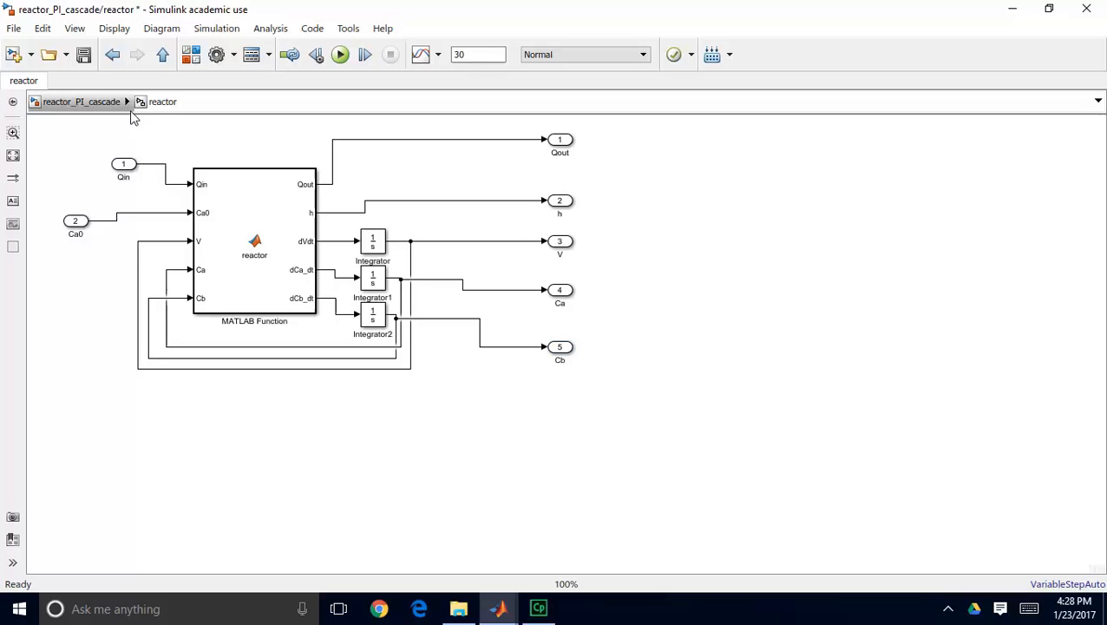
Go back up to the top-level reactor_PI_cascade model showing the labelled reactor block
left_click(69, 105)
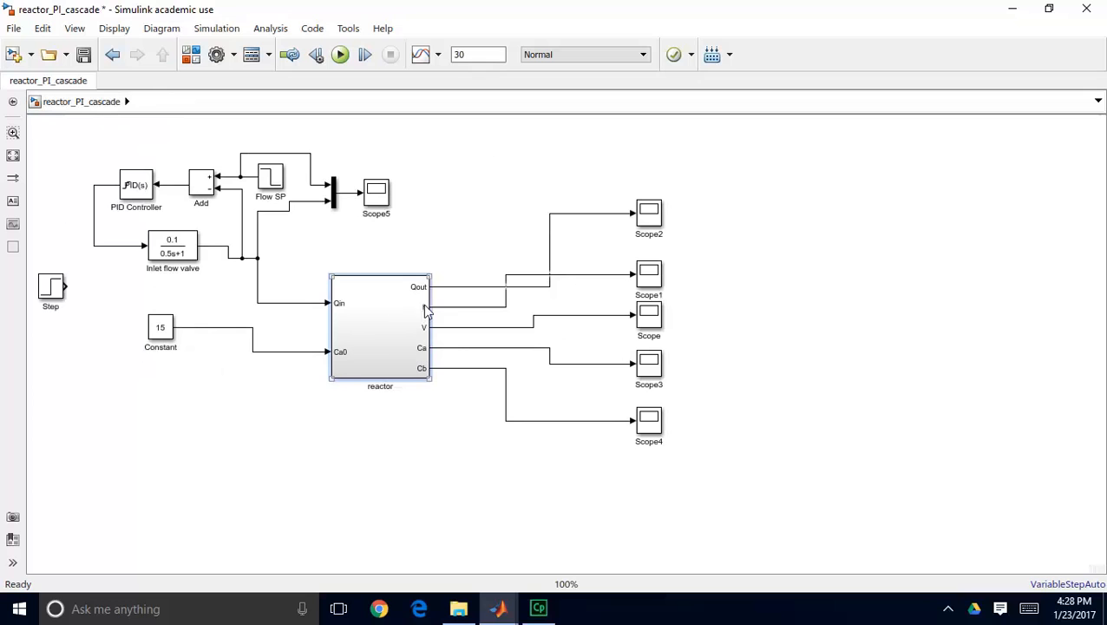
left_click(332, 441)
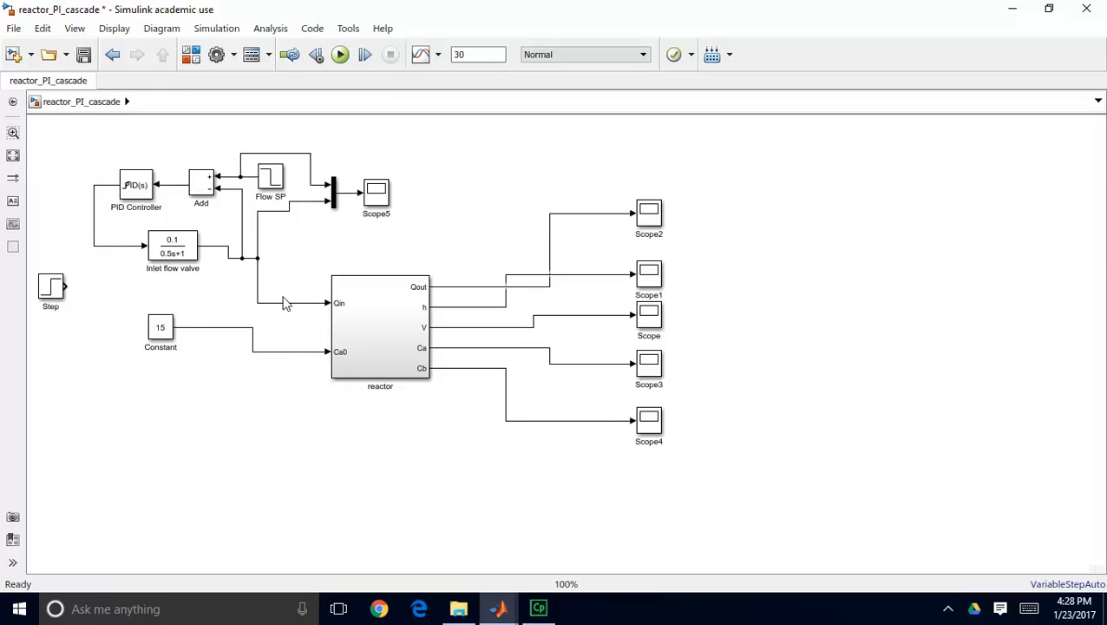